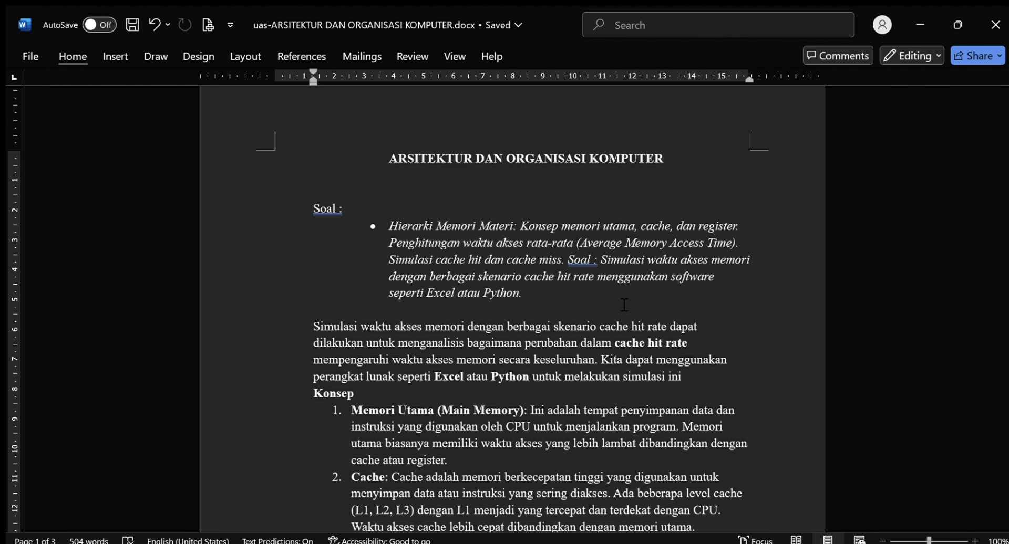
Read through the document's question, the Konsep list of memory terms, and the AMAT formula heading
scroll(624, 304, down, 3)
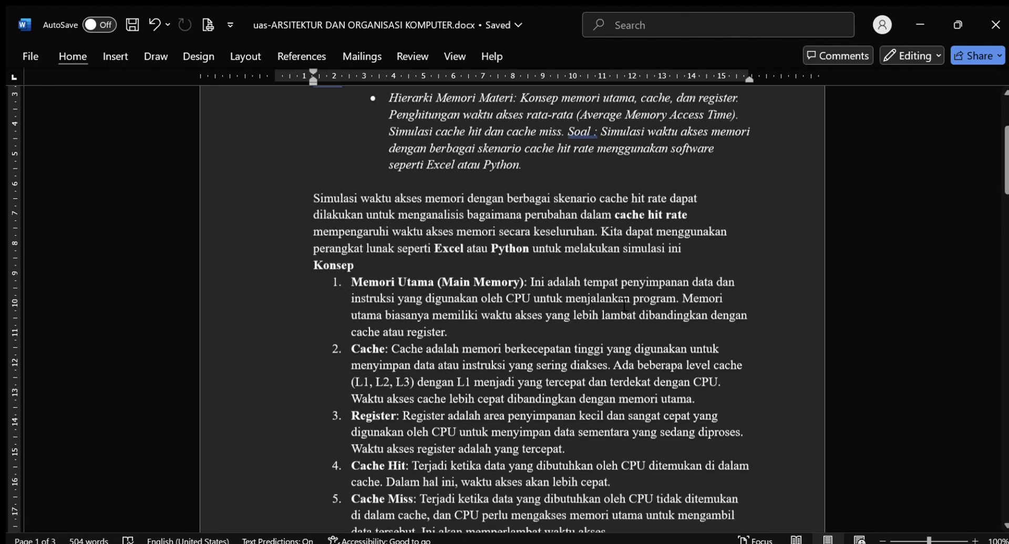
scroll(625, 305, up, 1)
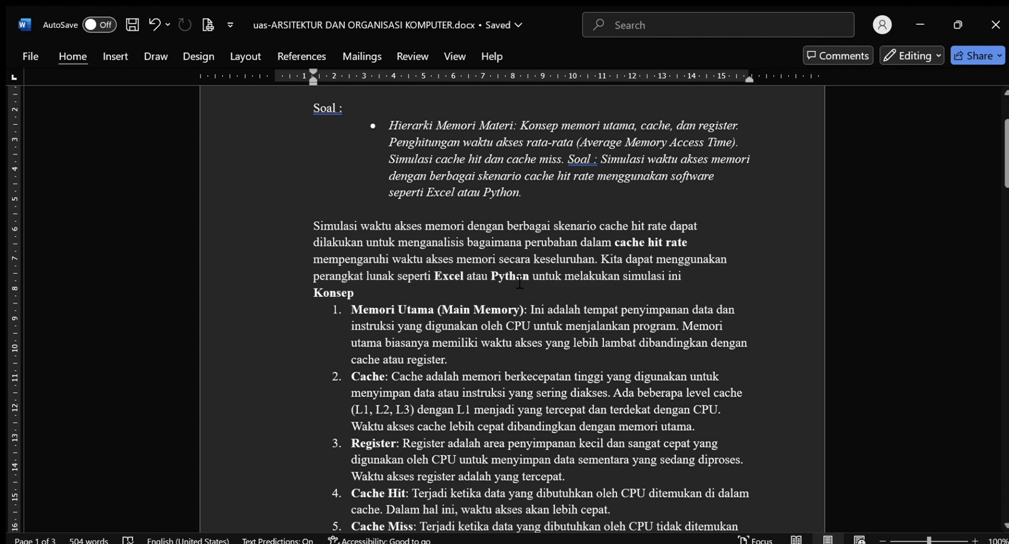
scroll(720, 344, down, 1)
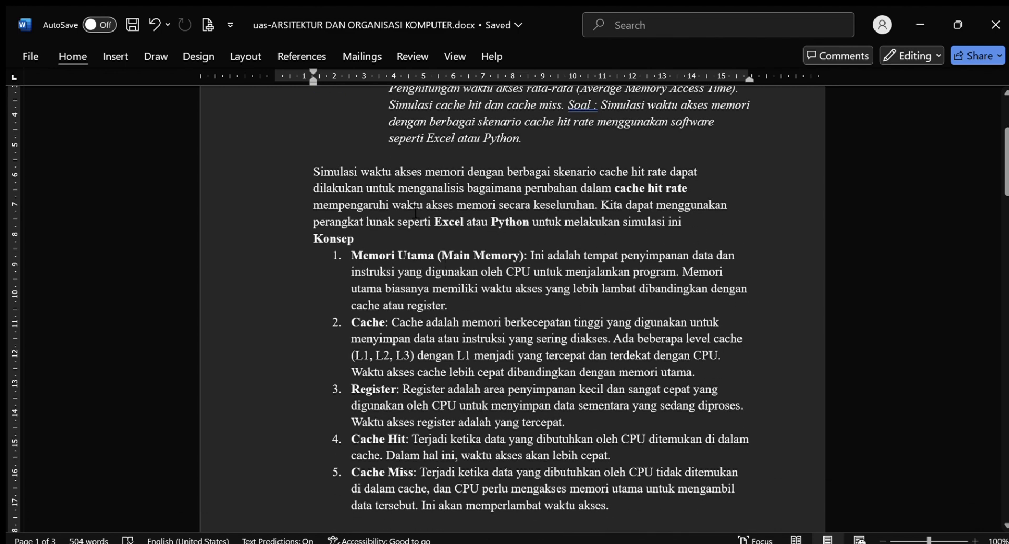
scroll(618, 259, down, 2)
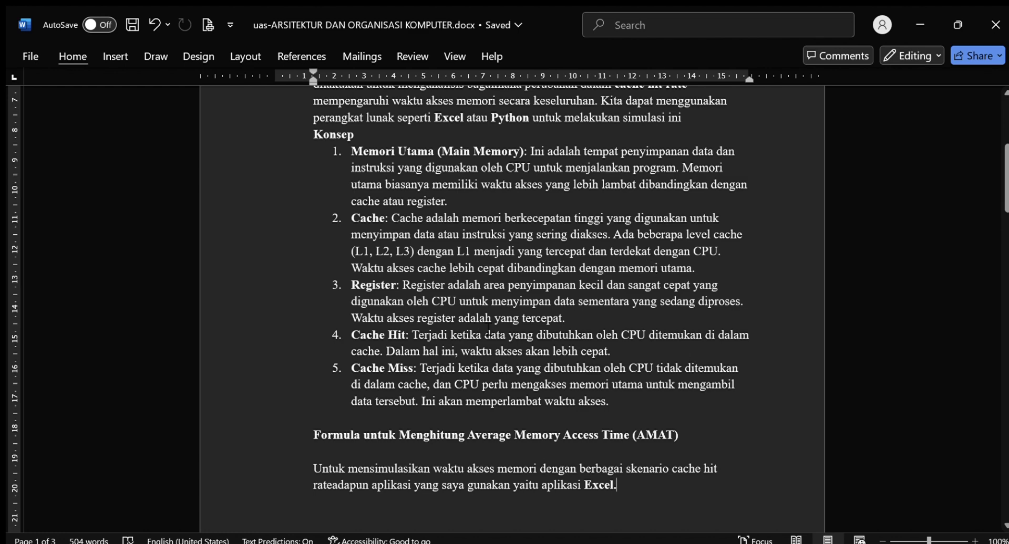
scroll(488, 328, down, 3)
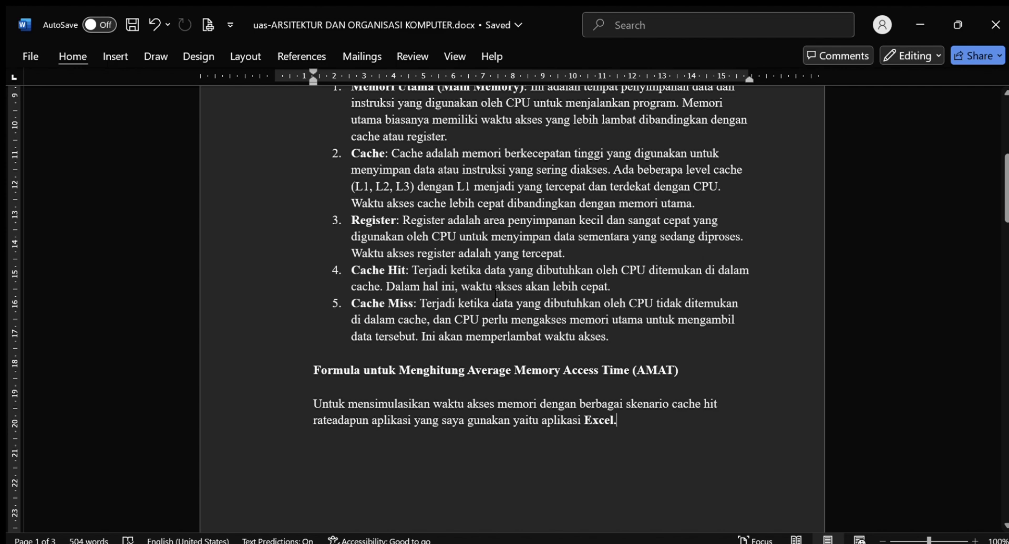
scroll(561, 351, down, 1)
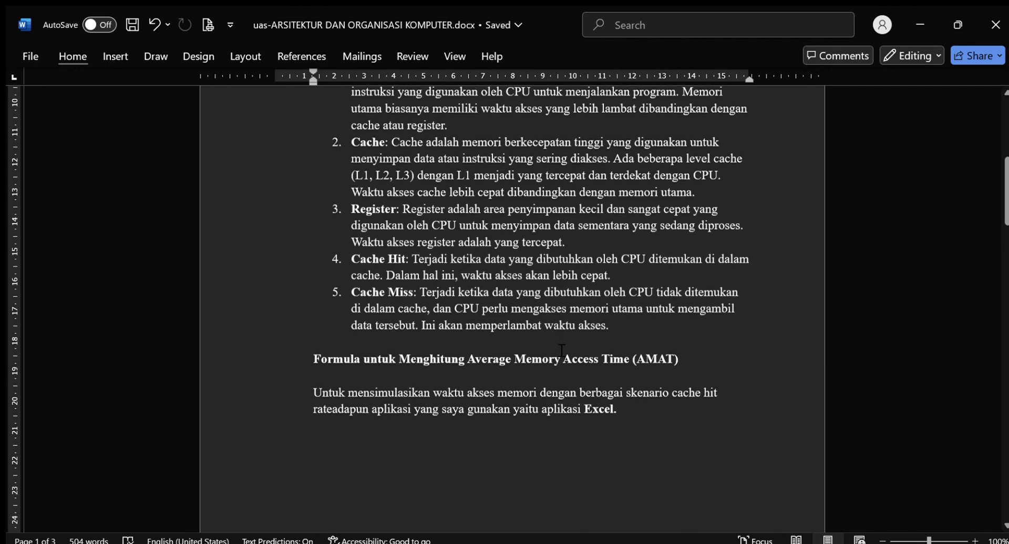
scroll(561, 351, down, 2)
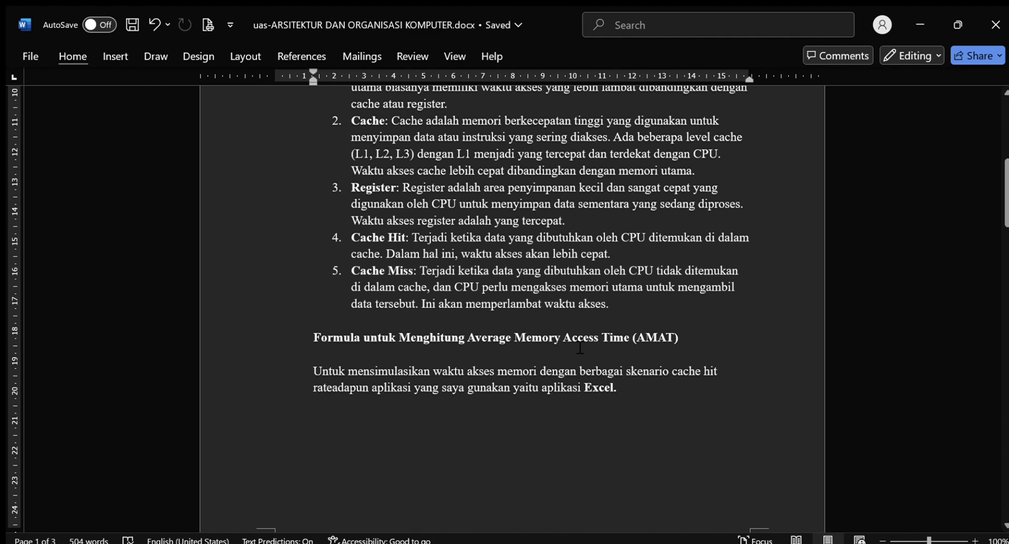
Insert the missing space between "rate" and "adapun" in the paragraph under the AMAT heading
scroll(580, 348, down, 3)
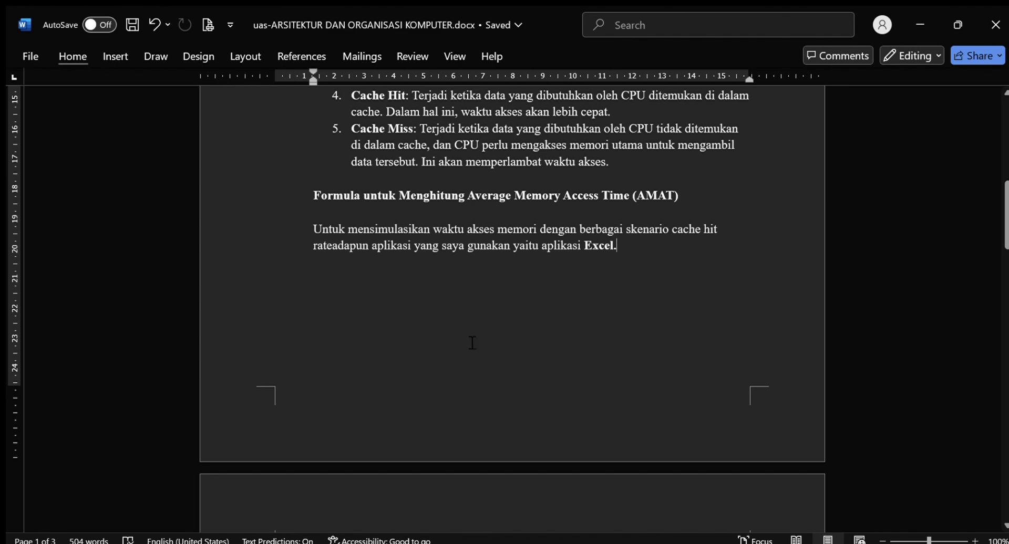
click(332, 246)
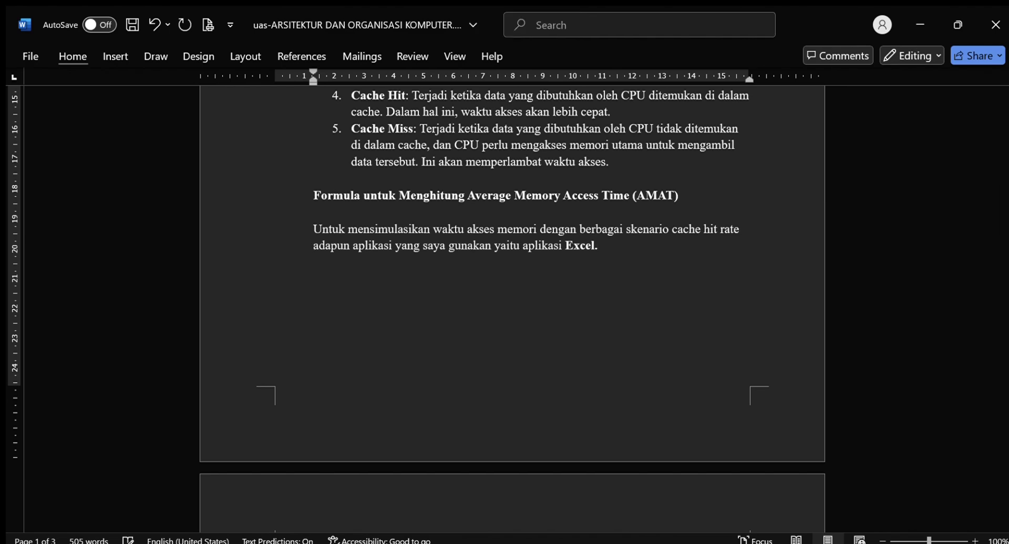
Review Langkah 1 to 3 on preparing the data, filling it in, and calculating the average access time
scroll(417, 365, down, 5)
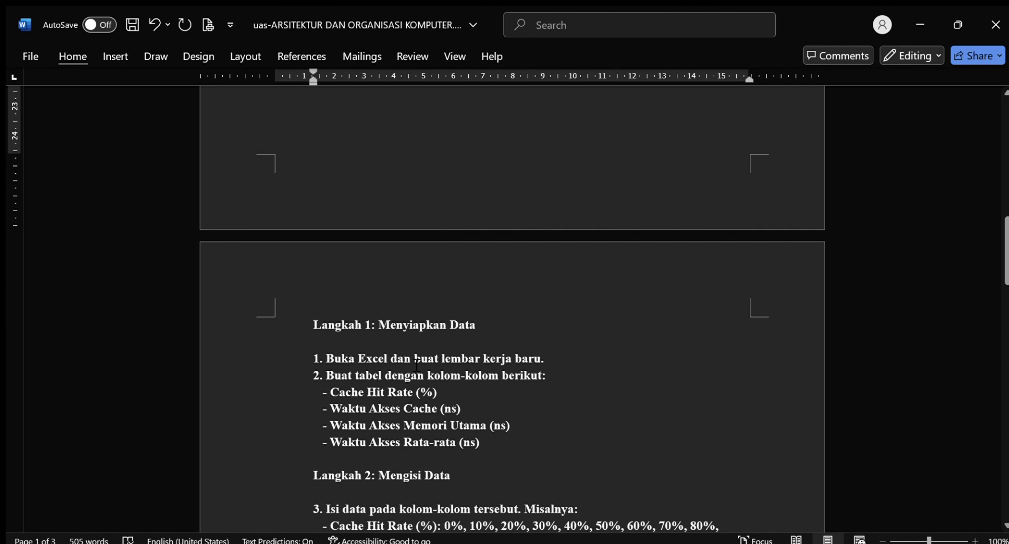
scroll(507, 439, down, 1)
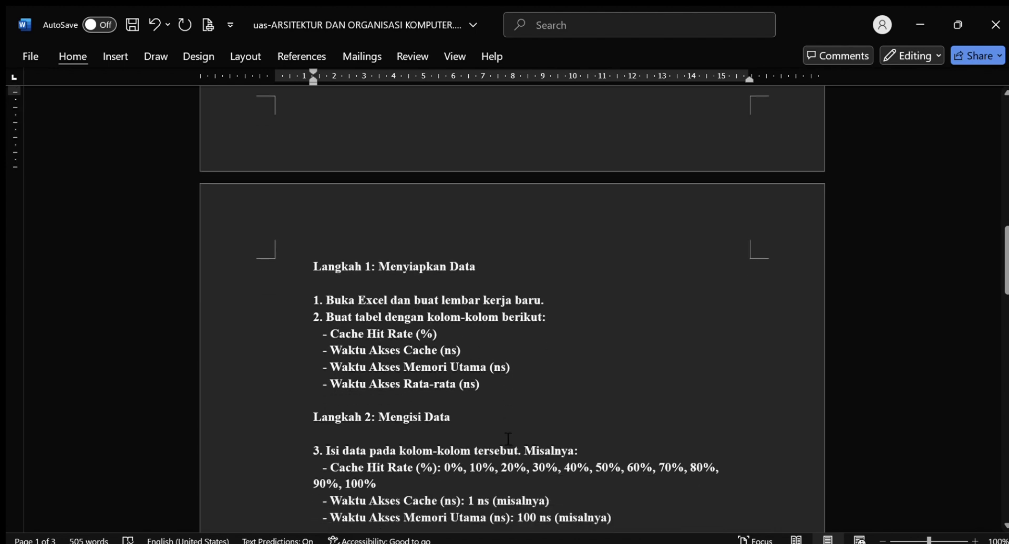
scroll(508, 439, down, 1)
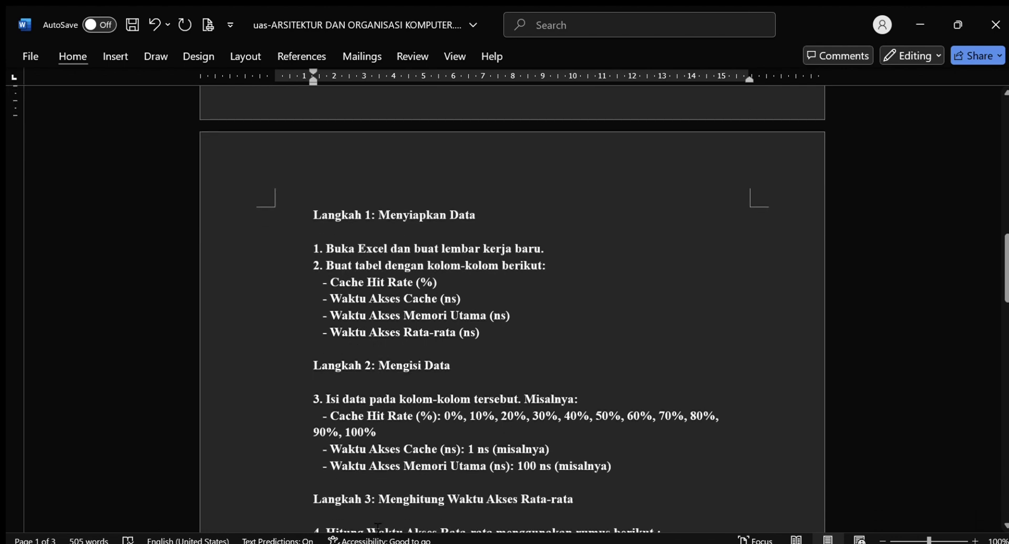
scroll(377, 527, down, 1)
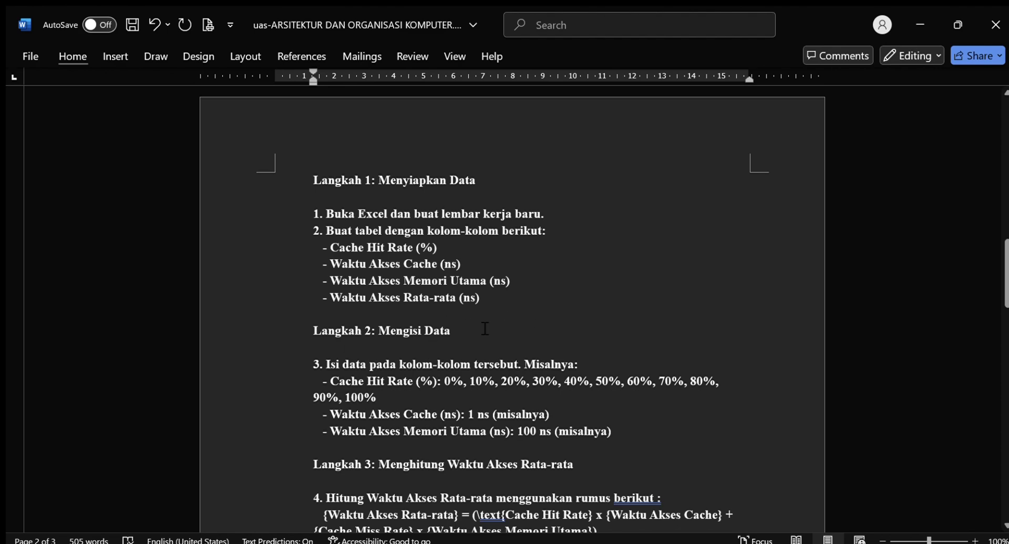
scroll(457, 344, down, 3)
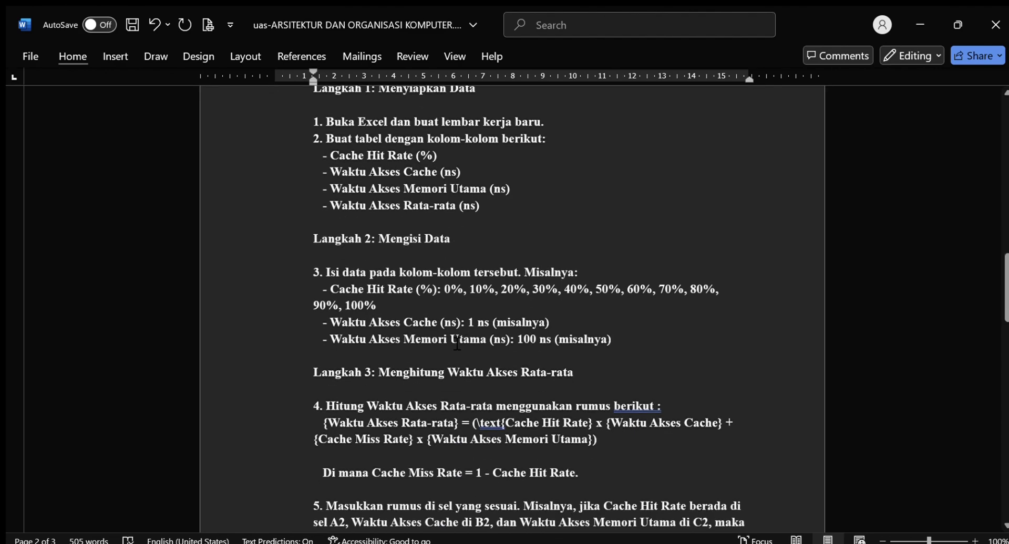
scroll(457, 344, down, 2)
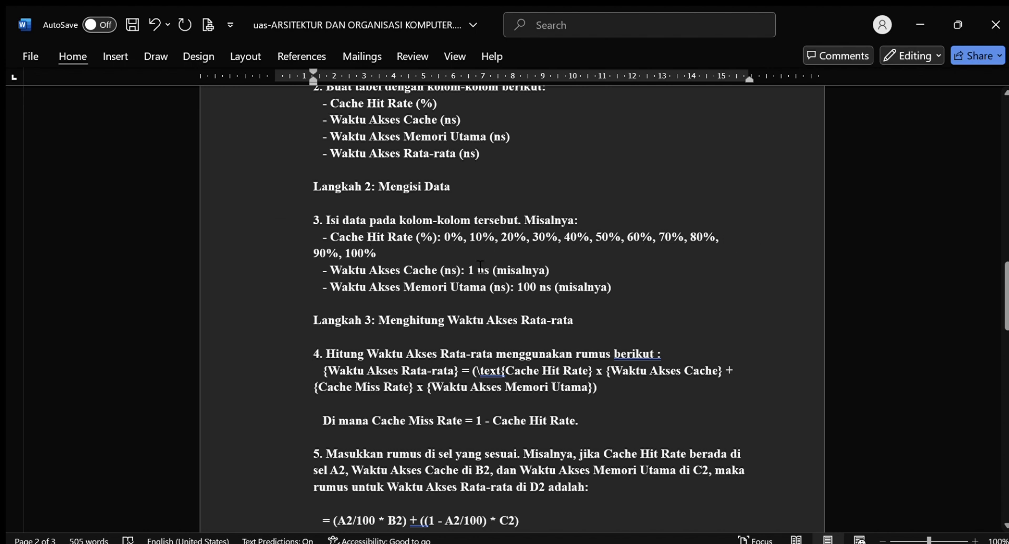
scroll(408, 332, down, 1)
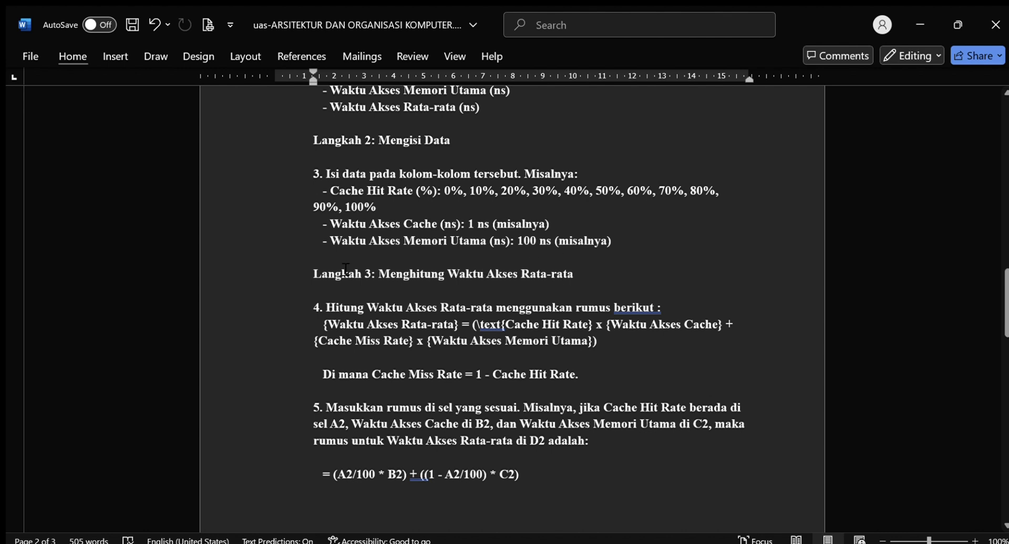
scroll(381, 291, down, 1)
scroll(381, 291, down, 1)
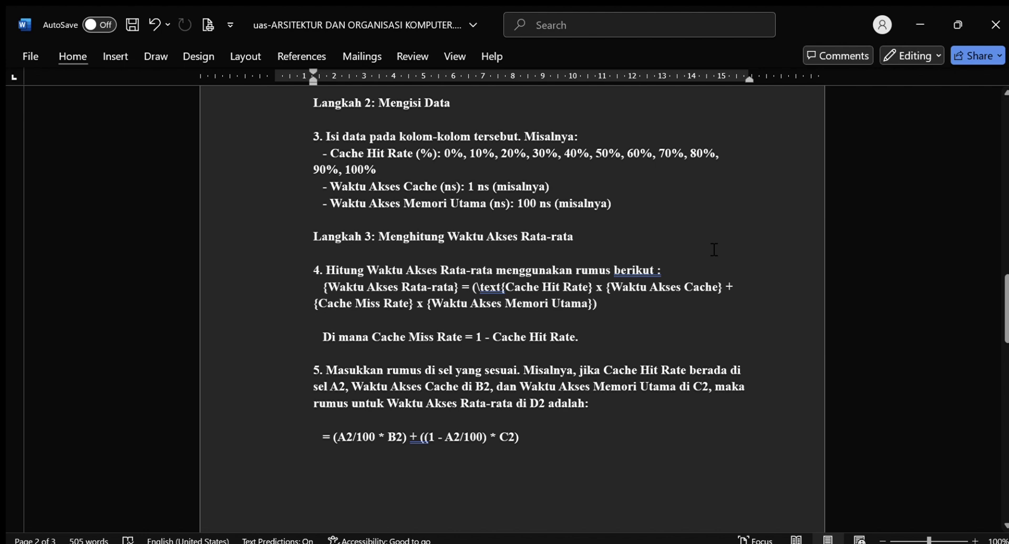
scroll(461, 297, down, 2)
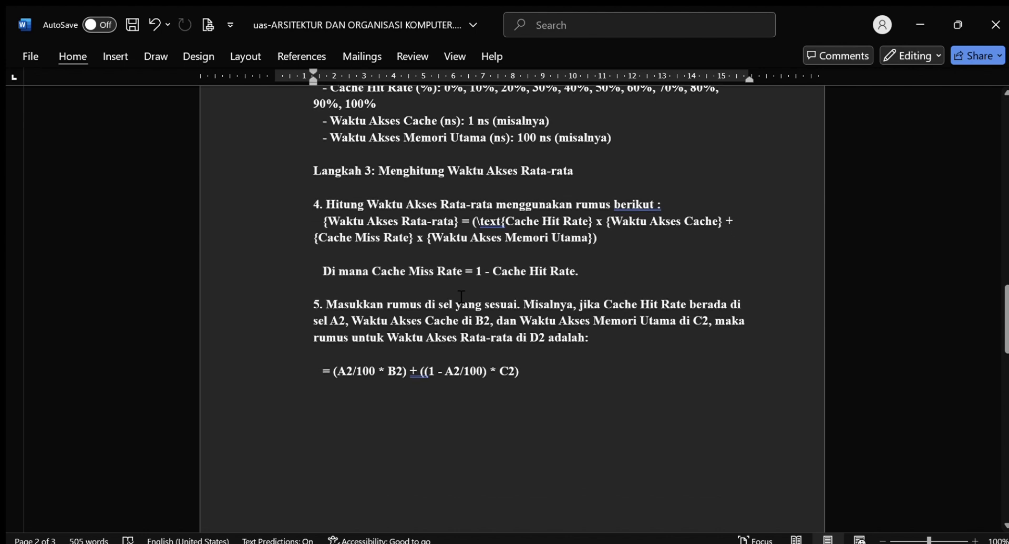
Delete the number "4." before "Hitung Waktu Akses Rata-rata" and the "(\text" before {Cache Hit Rate} in the formula
click(323, 205)
key(BackSpace)
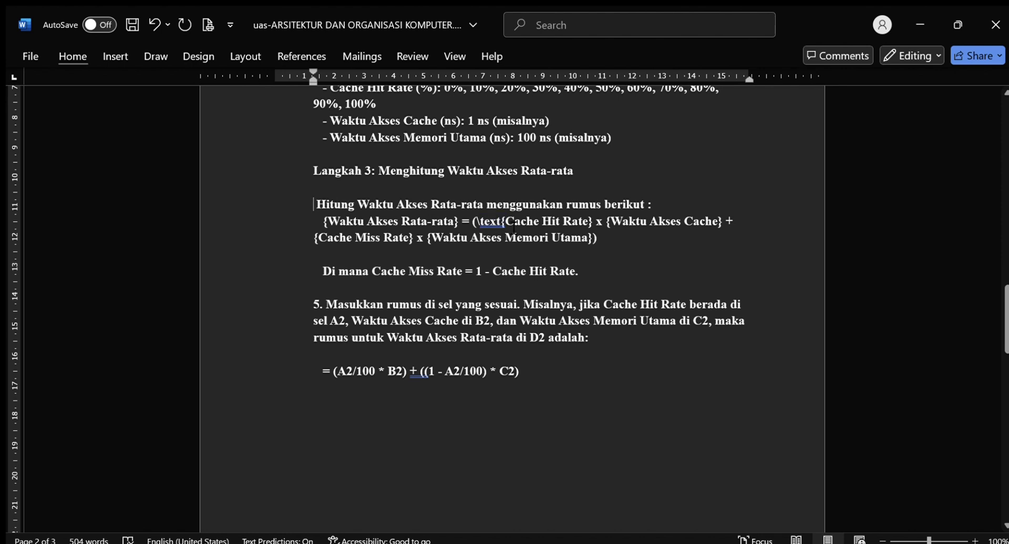
drag(477, 225, 505, 225)
key(BackSpace)
key(BackSpace)
key(BackSpace)
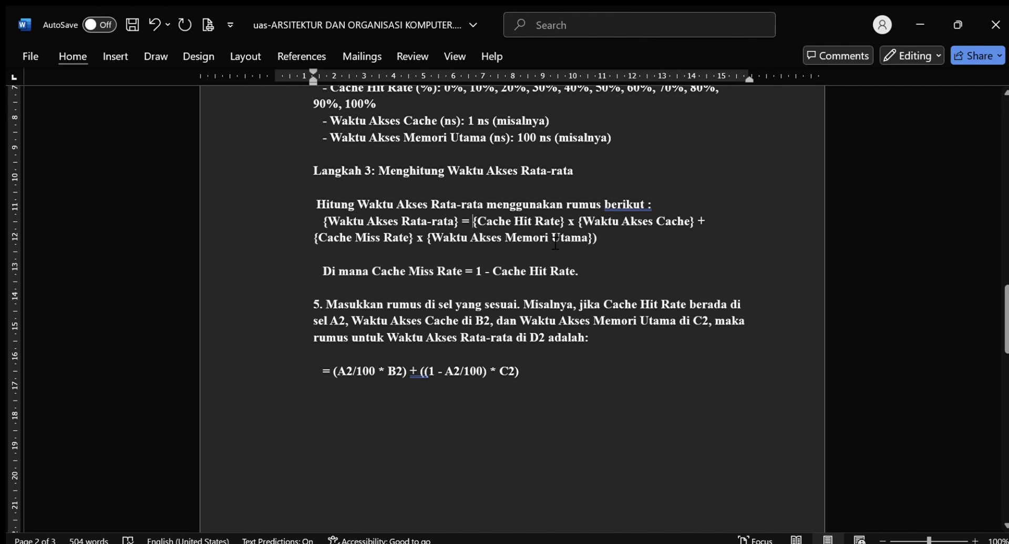
Switch to the Excel workbook and examine the access-time table's column headers and its first row of input values
scroll(443, 458, down, 3)
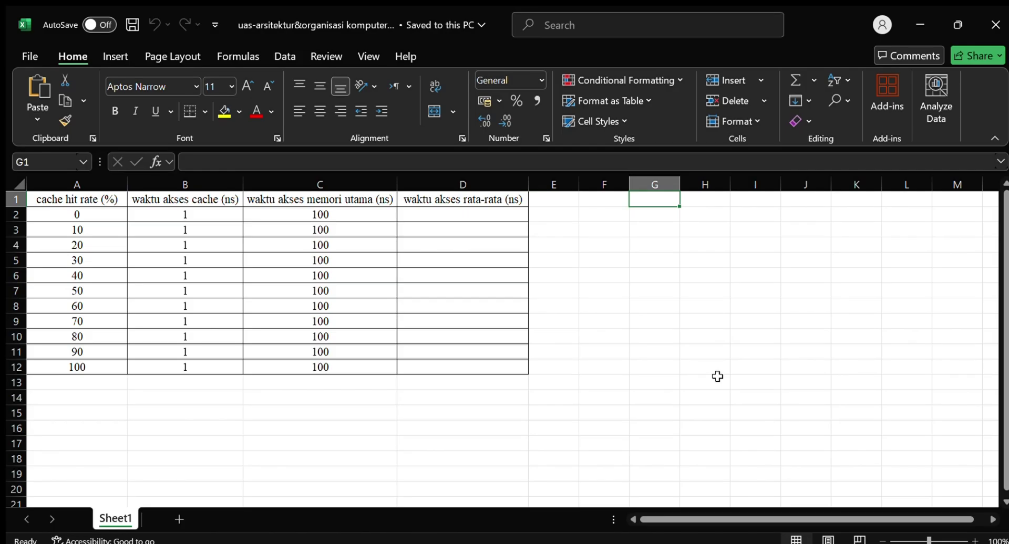
click(718, 377)
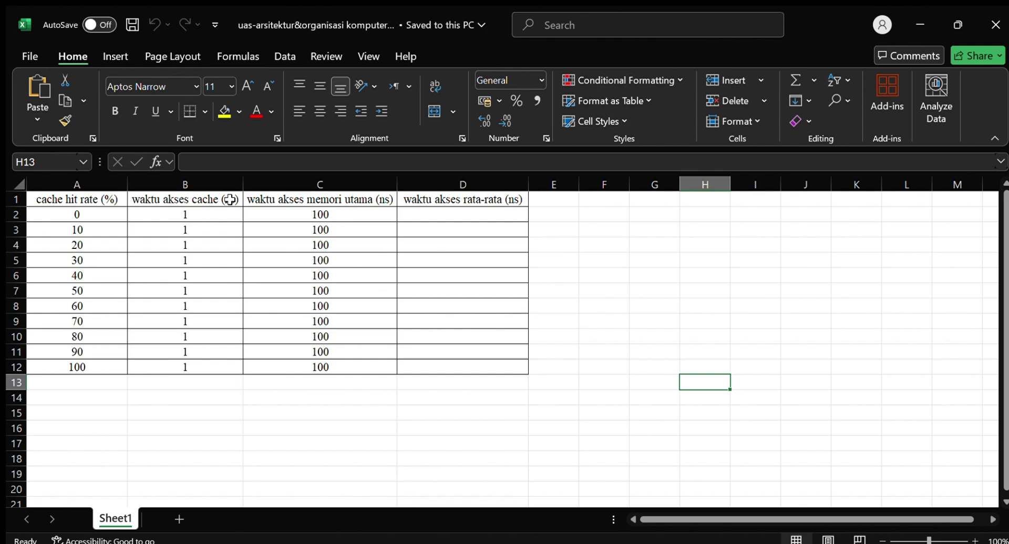
click(310, 198)
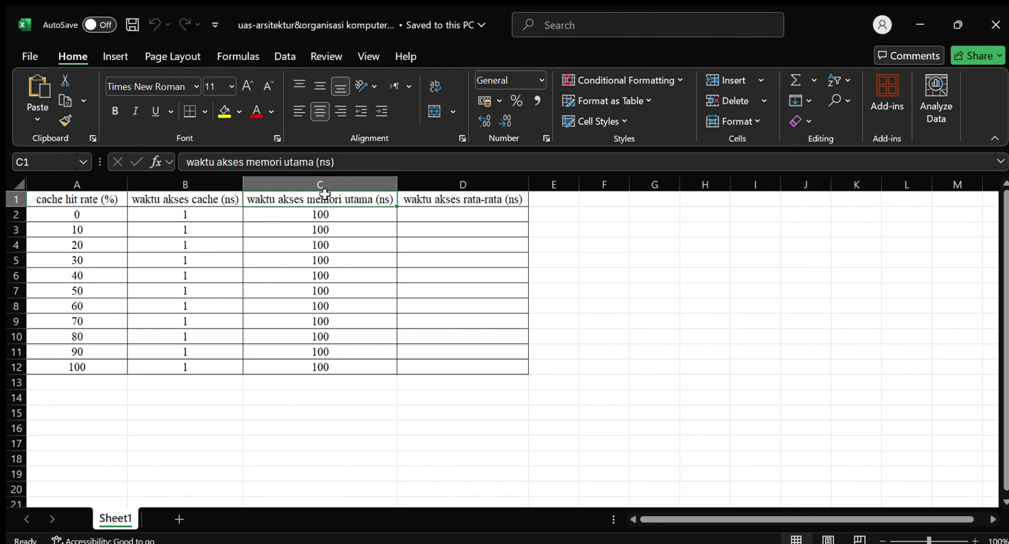
click(487, 199)
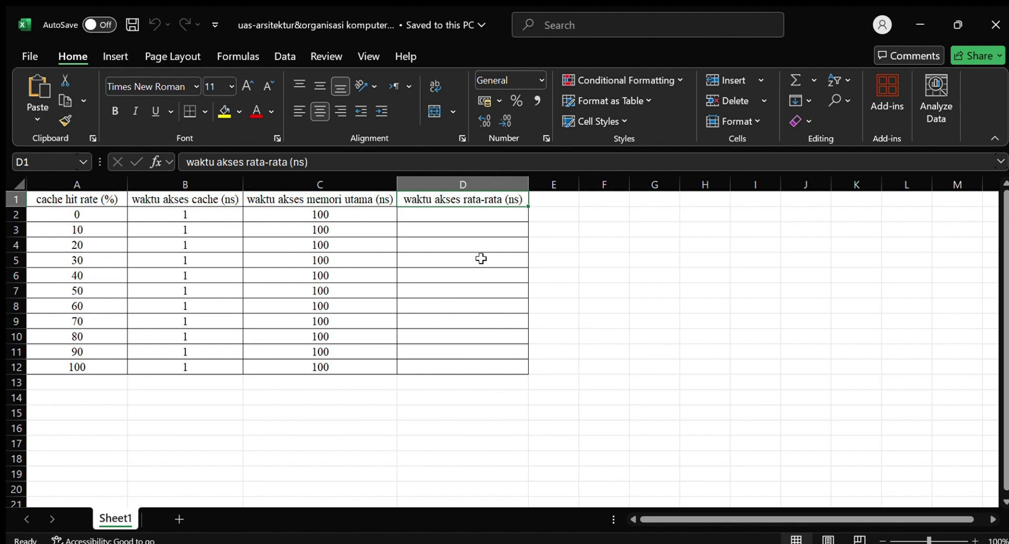
click(88, 217)
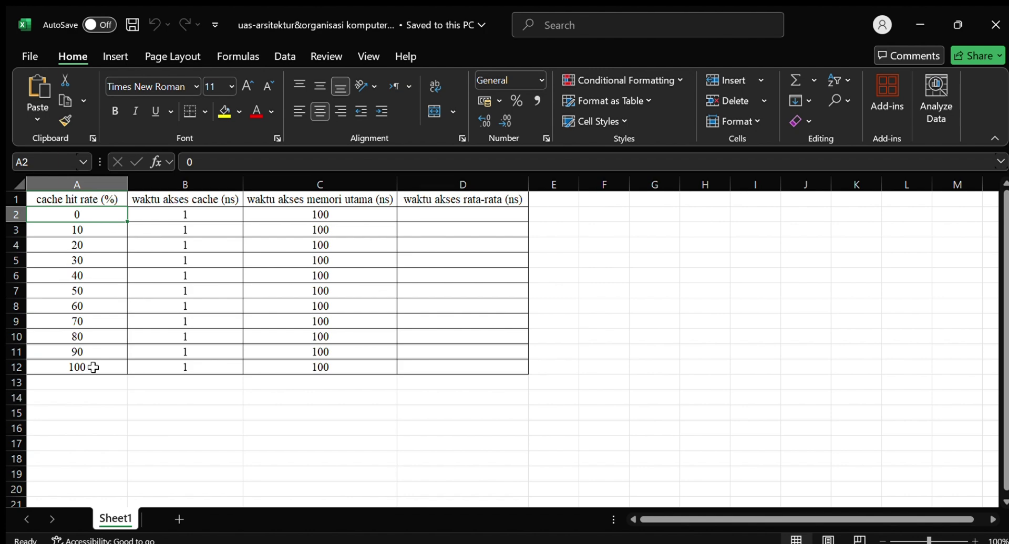
click(219, 214)
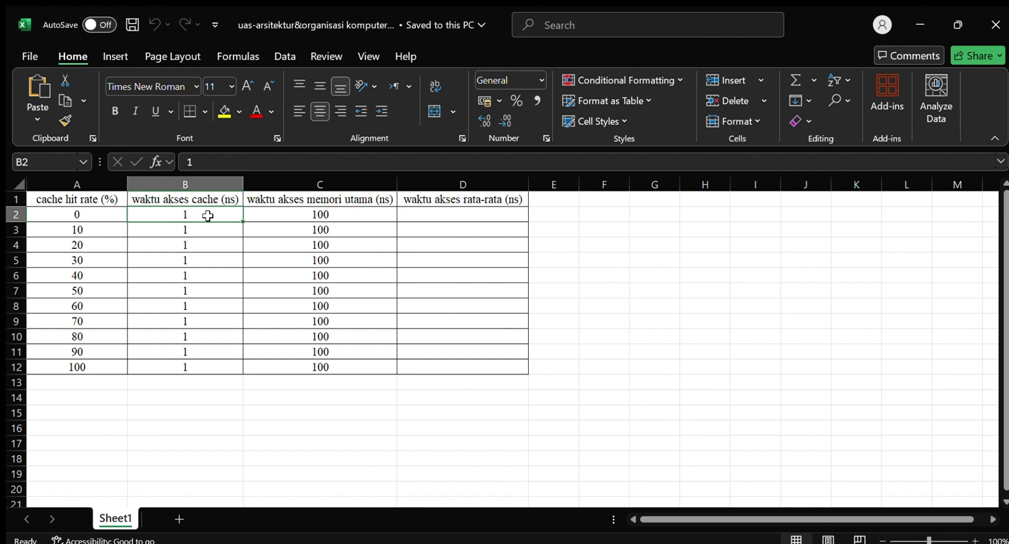
click(321, 217)
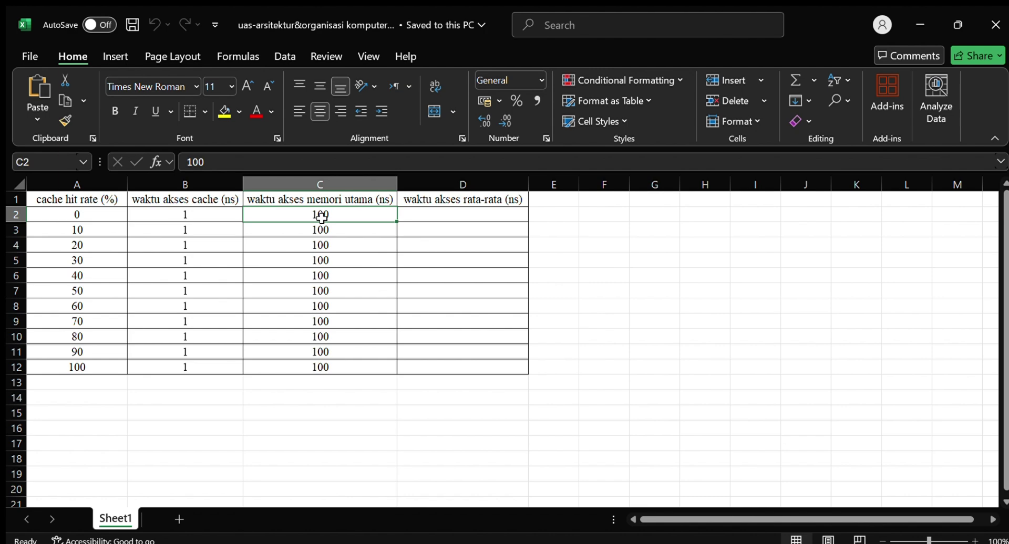
Enter the average access time formula =(A2/100*B2)+((1-A2/100)*C2) in cell D2
click(466, 215)
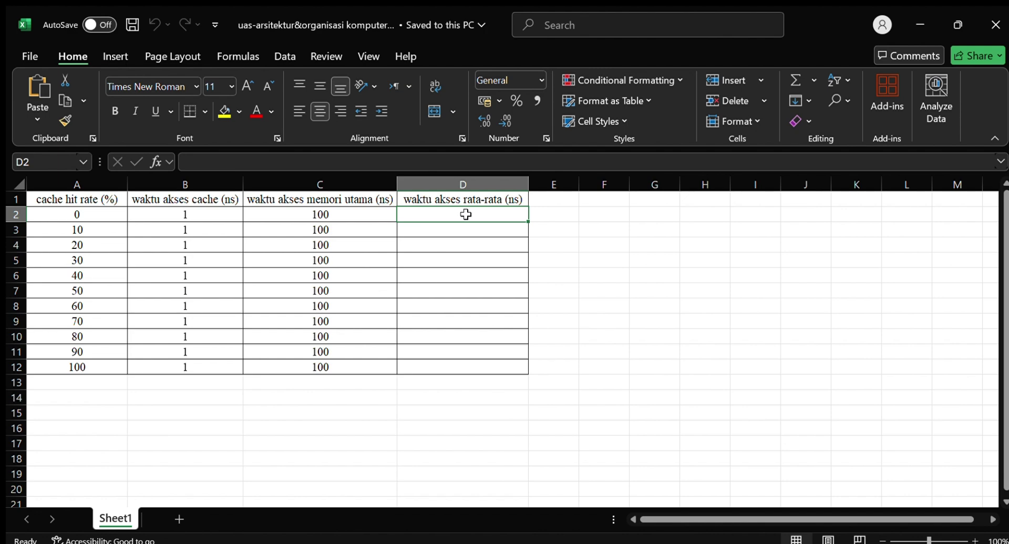
text(=)
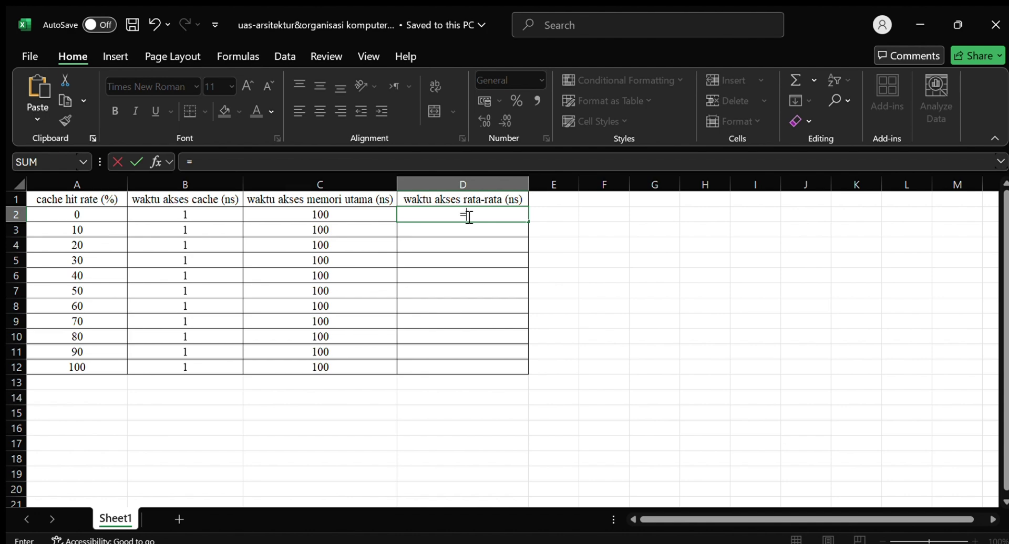
text(()
click(110, 217)
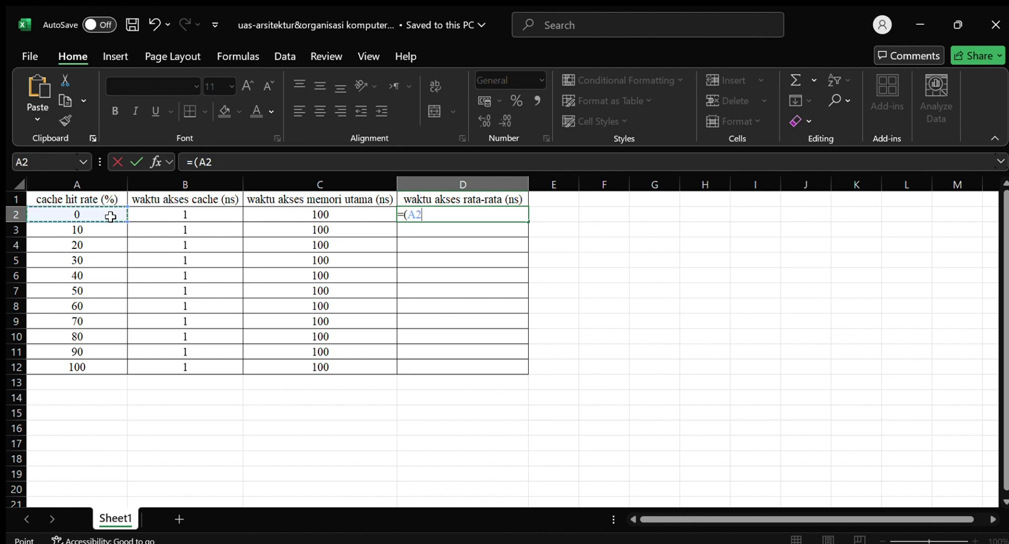
text(/100)
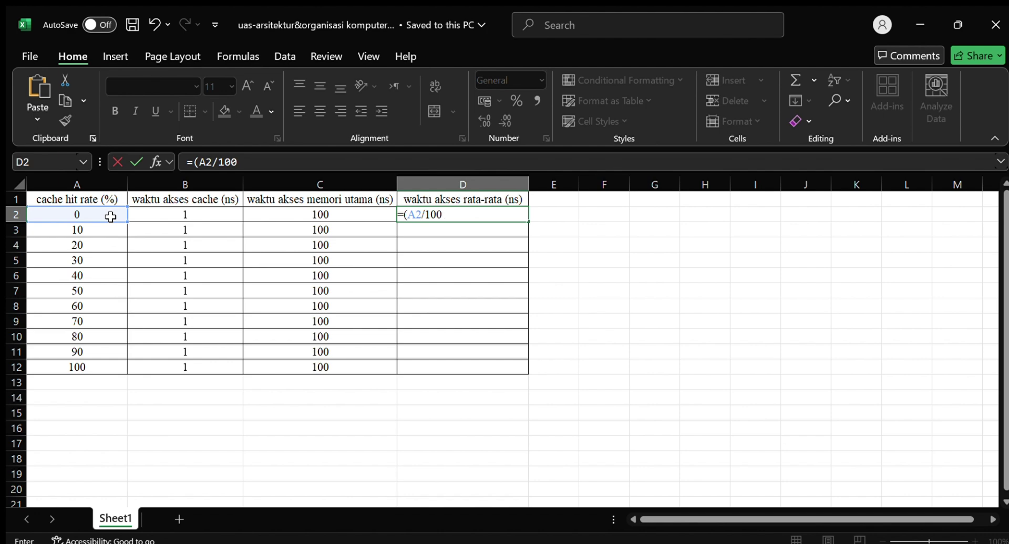
text(*)
click(174, 216)
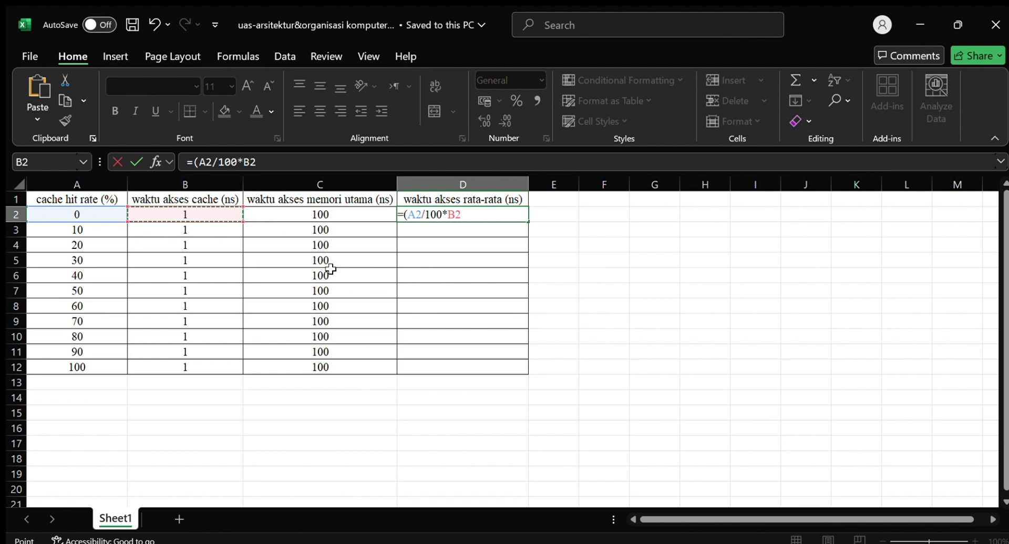
text()+)
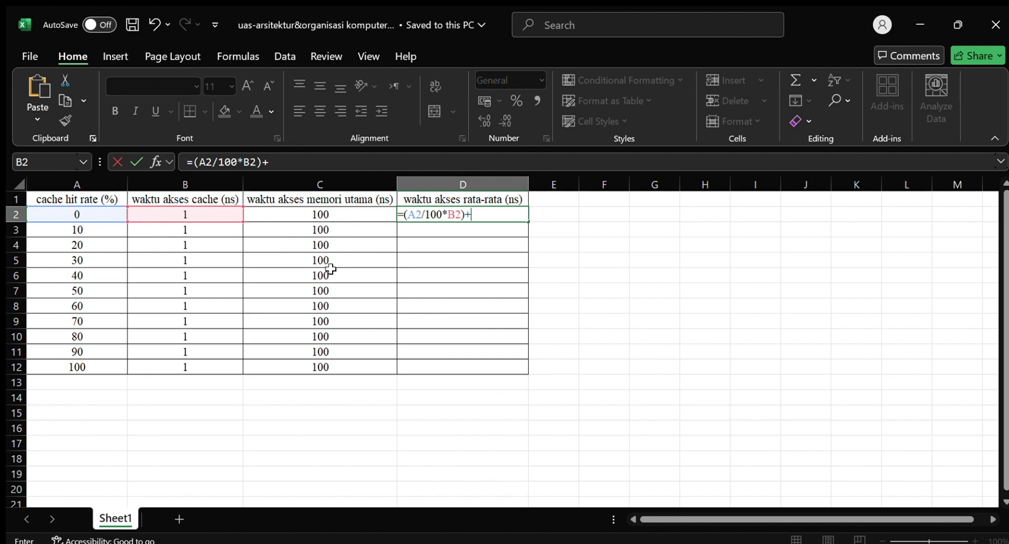
text(((1-)
click(105, 214)
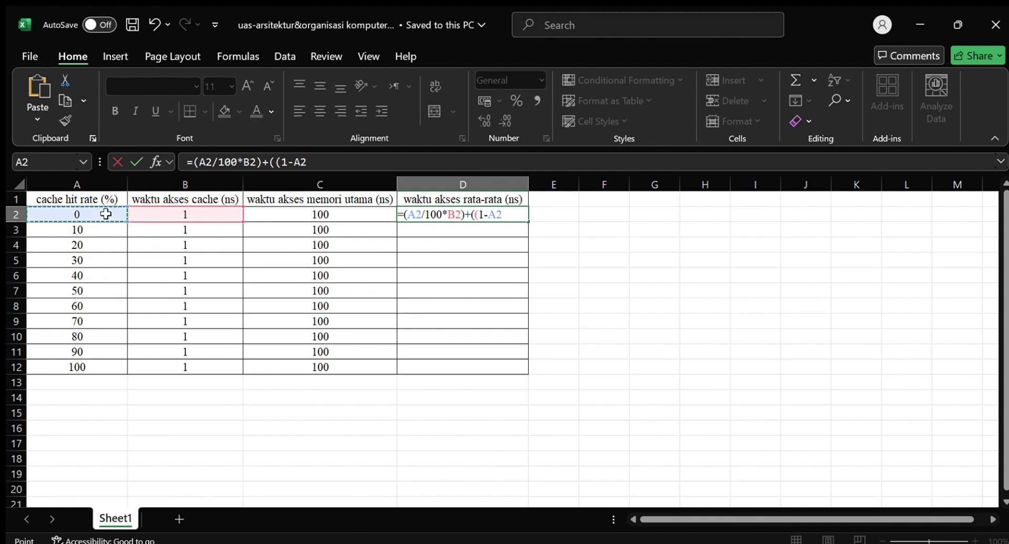
text(/100)
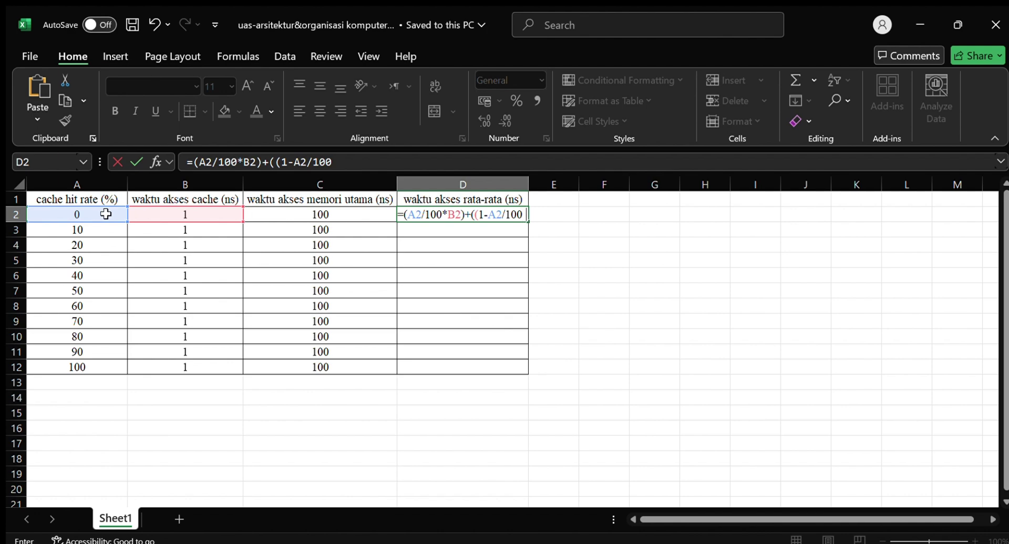
text()*)
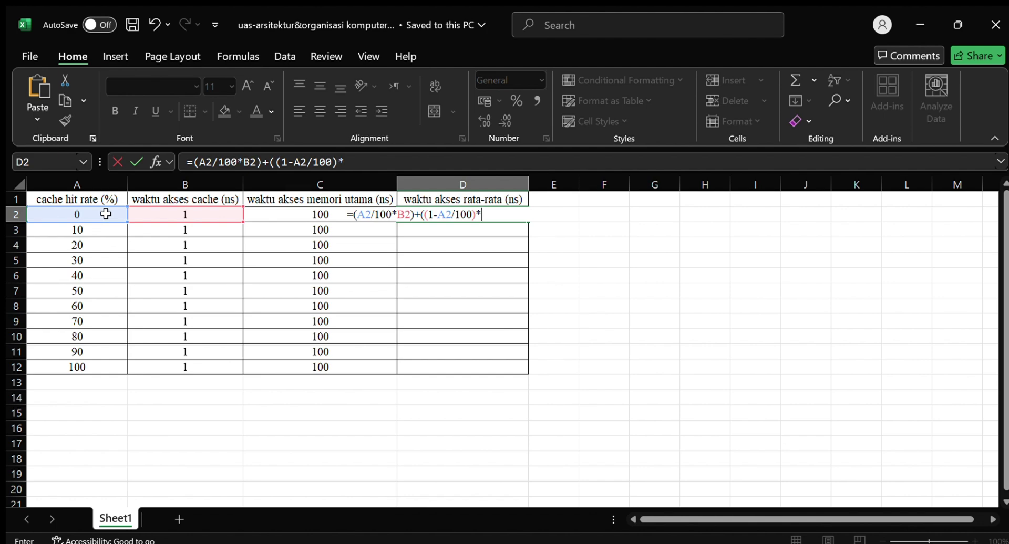
click(278, 217)
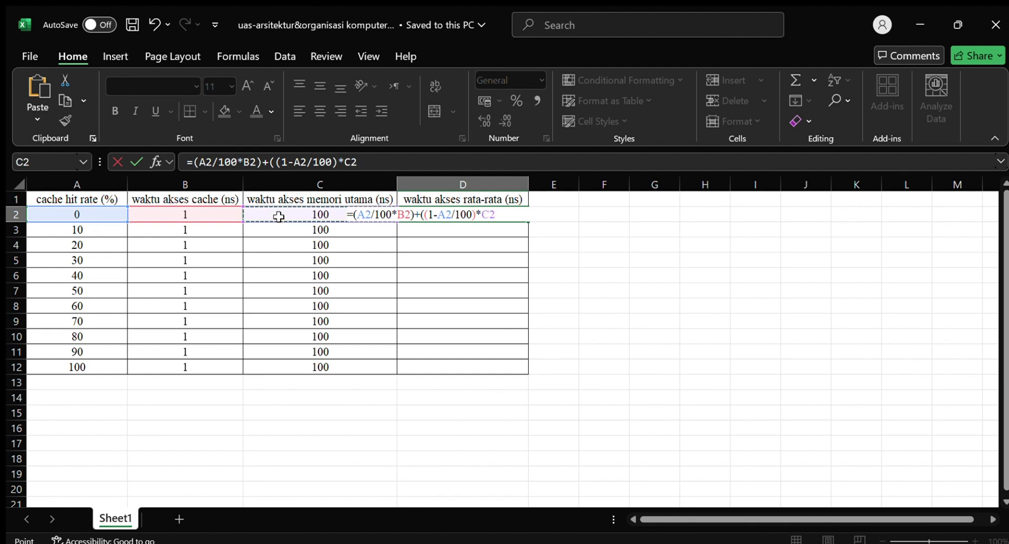
text())
key(Return)
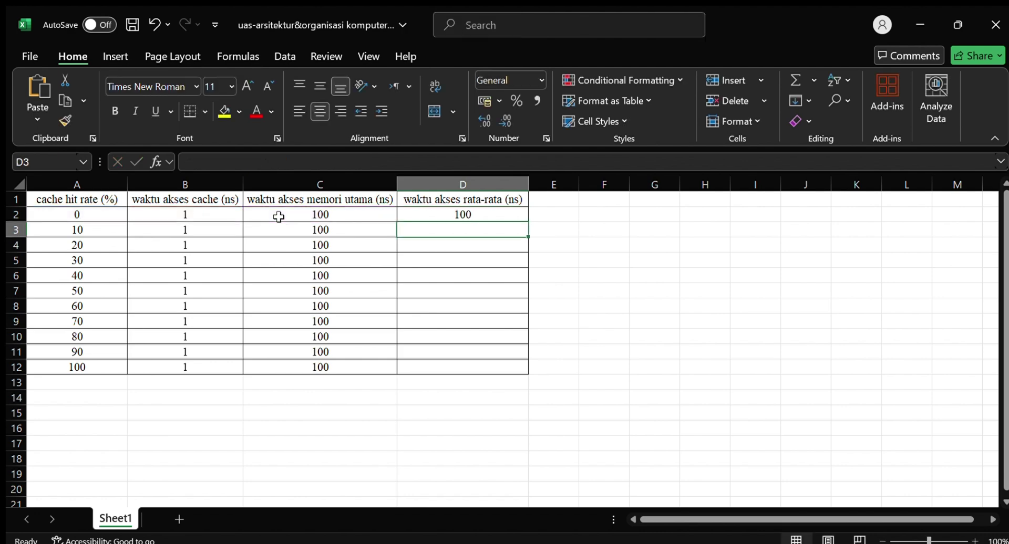
Copy the formula in D2 down through D12 to cover every cache hit rate, then deselect the range
click(467, 213)
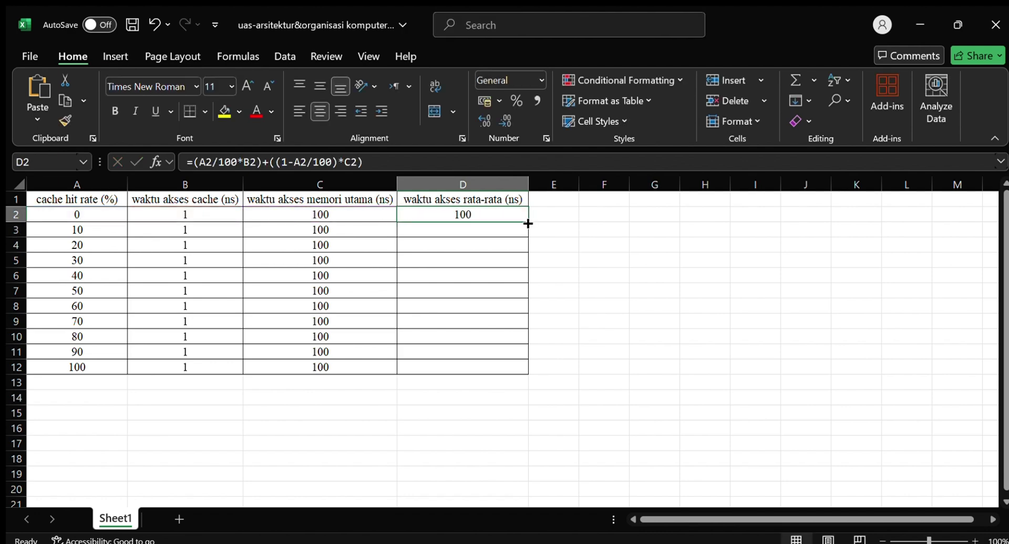
drag(528, 224, 532, 373)
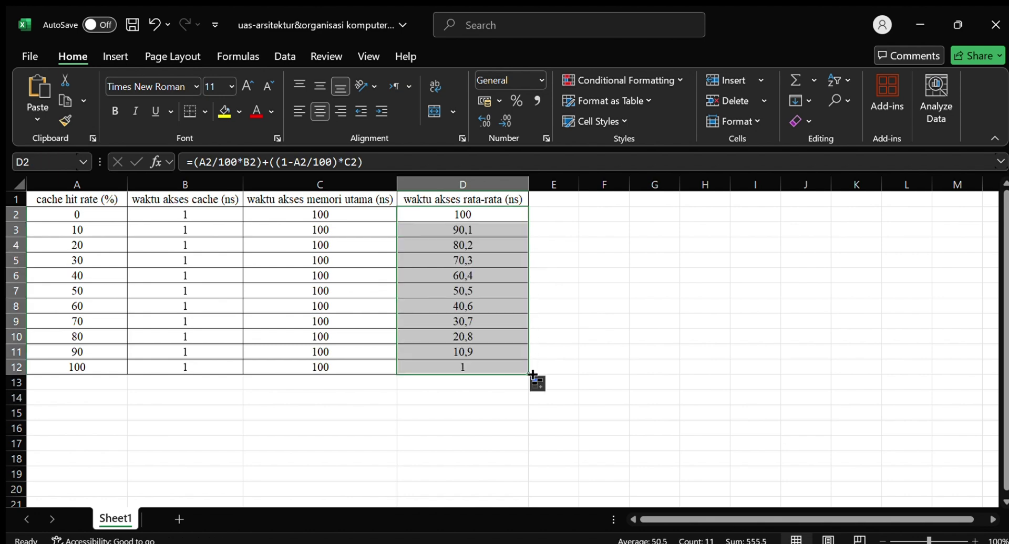
click(614, 198)
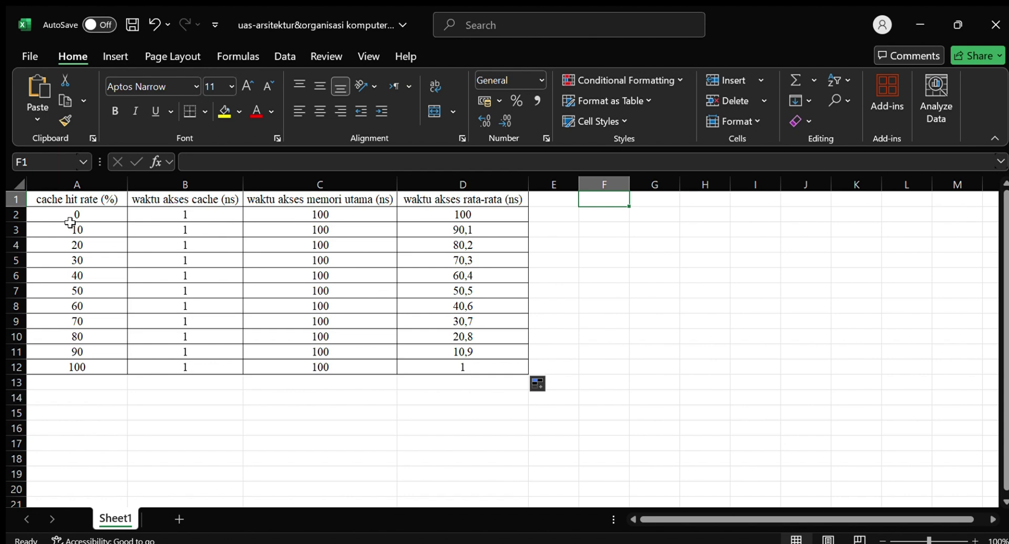